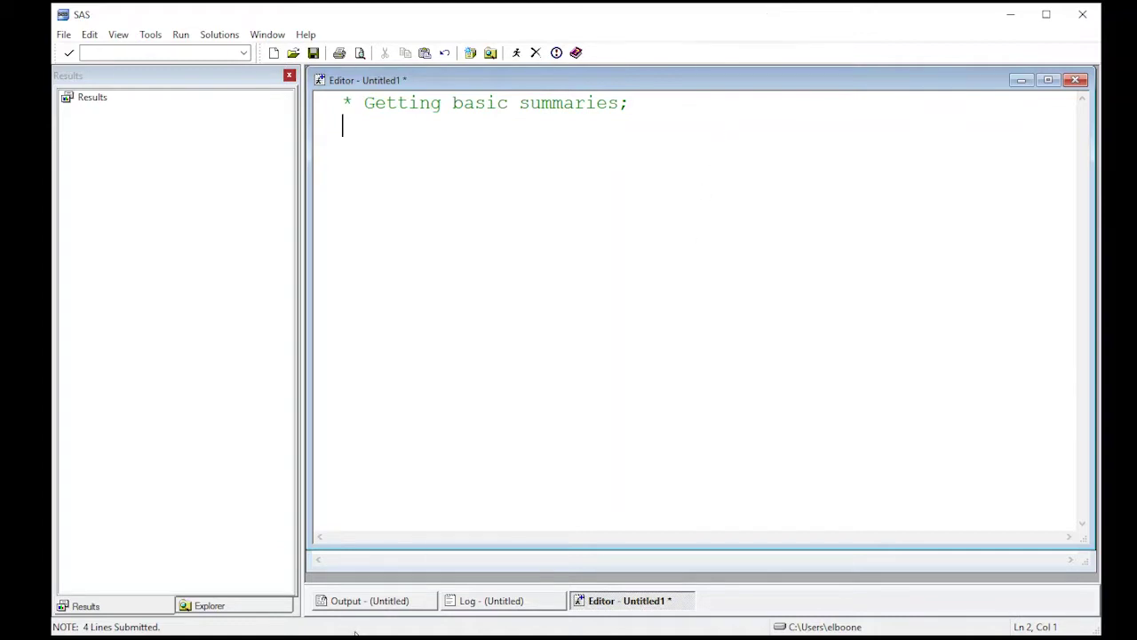
Show the Work library contents in the Explorer so the Cycler dataset appears
left_click(262, 606)
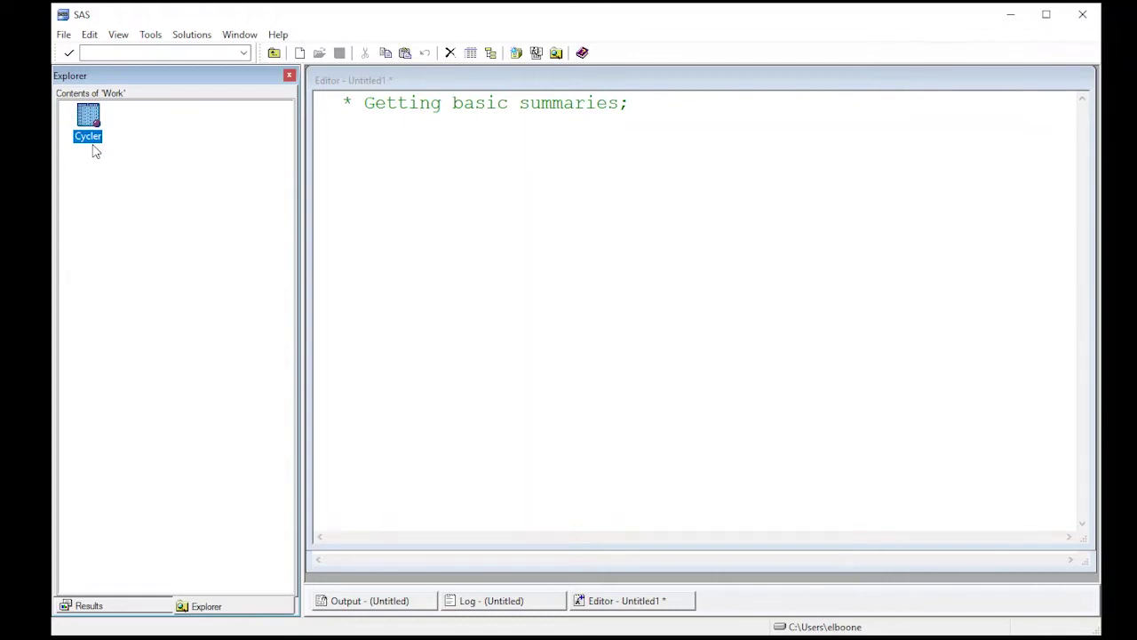
Type 'PROC MEANS DATA = cycler;' in the editor and begin a VAR statement on the next line
left_click(414, 130)
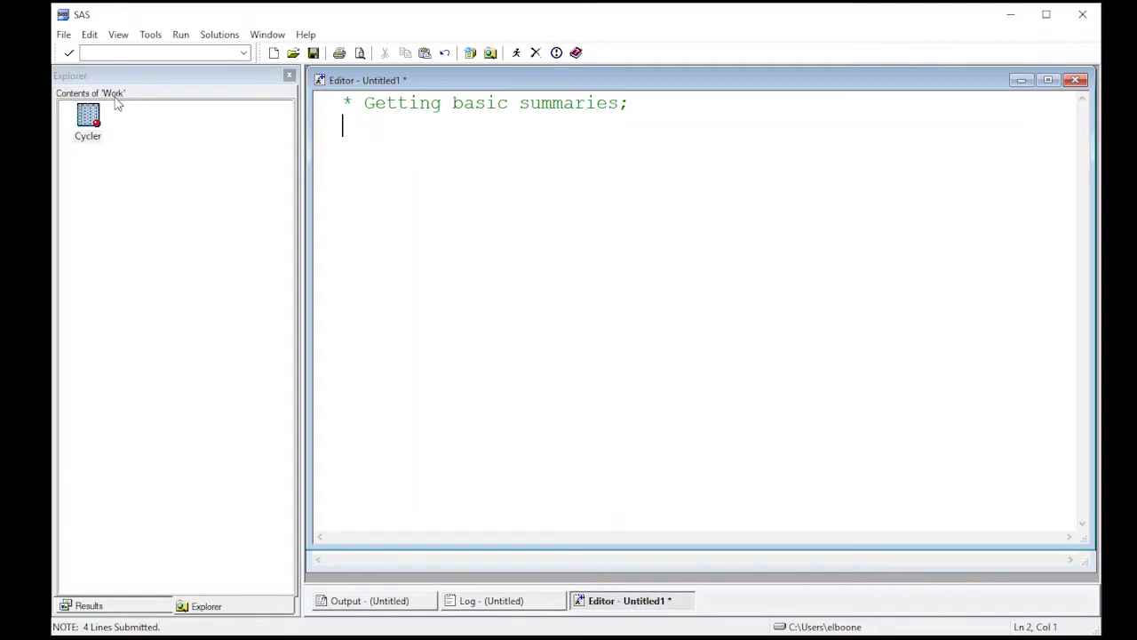
type("PROC MEANS")
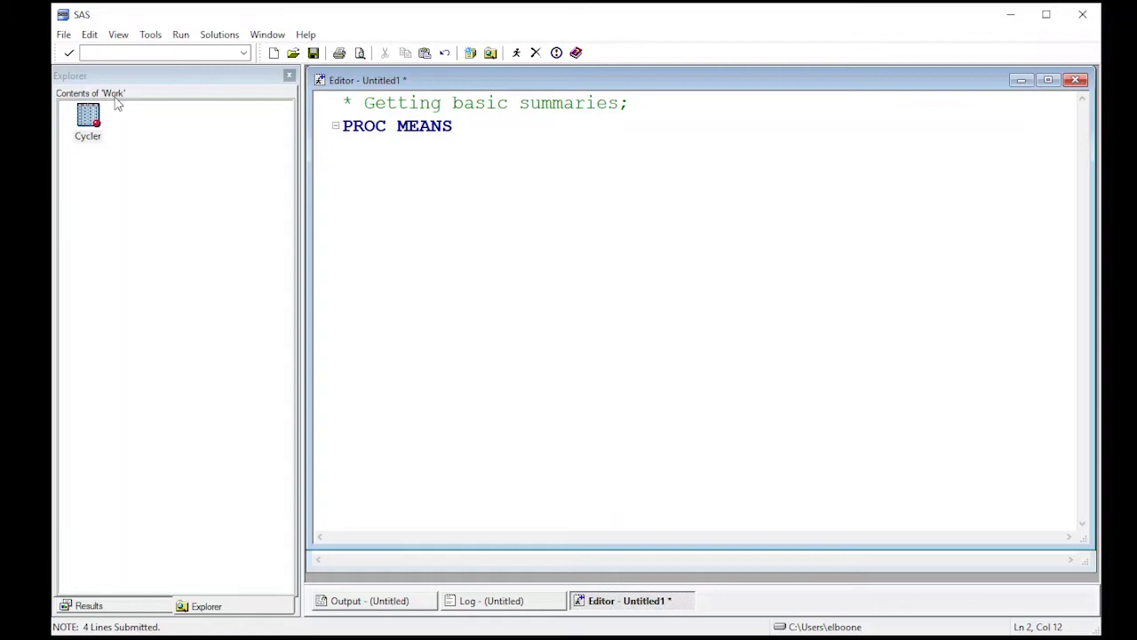
type(" DATA = cycler")
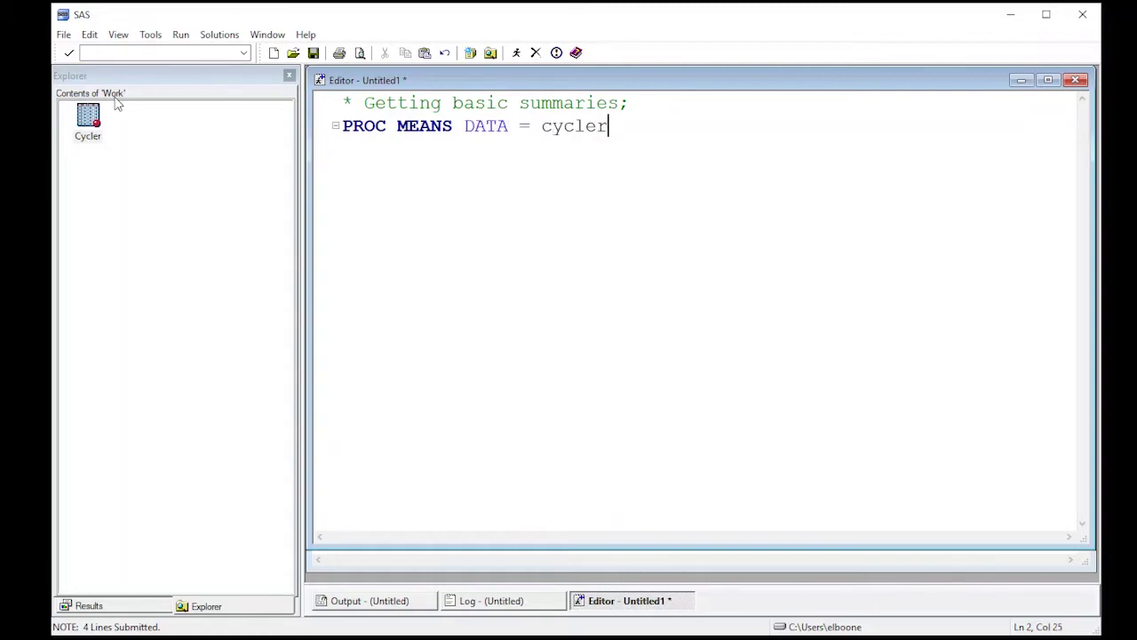
type(";")
key("Return")
type("VAR")
double_click(81, 130)
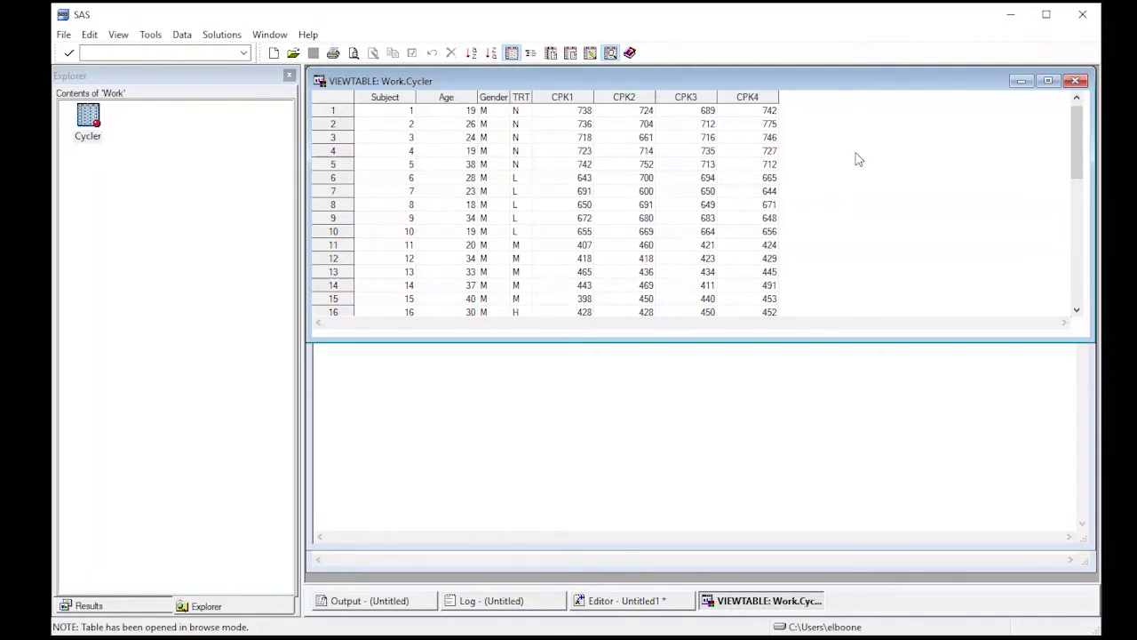
left_click(1076, 82)
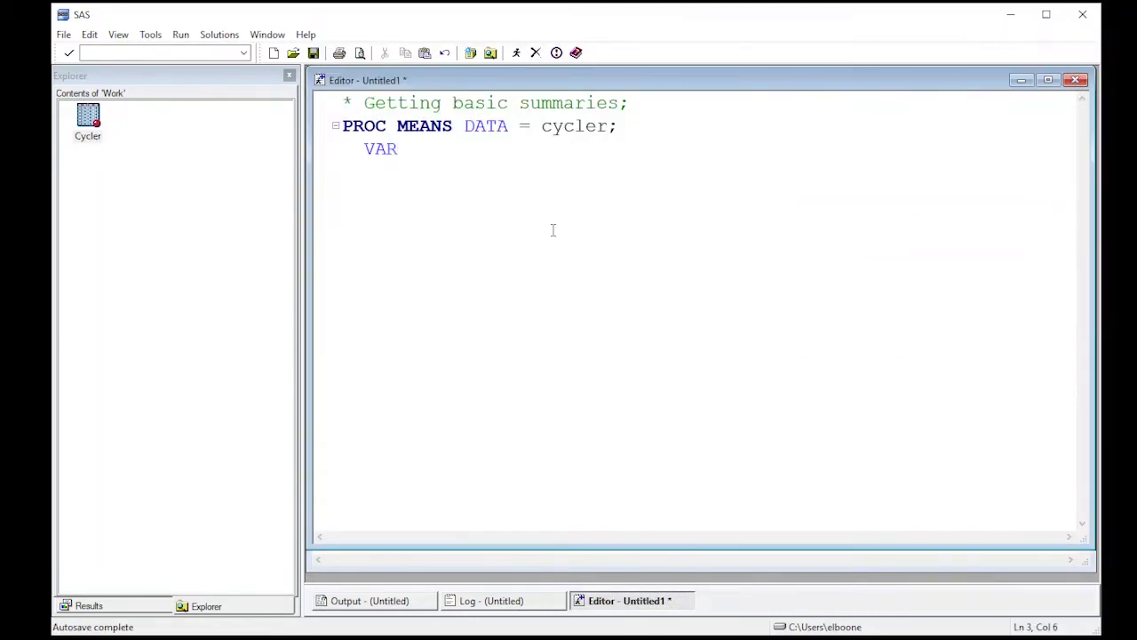
Finish the statement as 'VAR AGE;', add an unindented 'RUN;', and select all four code lines
type("AGE;")
key("Return")
key("BackSpace")
key("BackSpace")
type("RUN;")
key("Return")
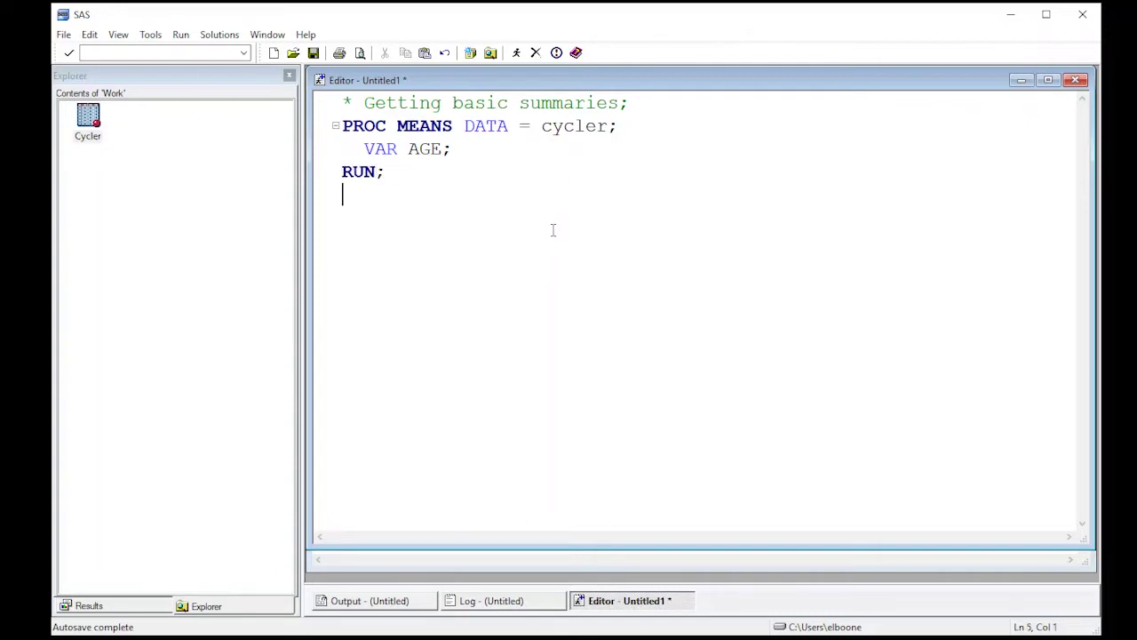
left_click_drag(421, 219, 421, 98)
Submit the PROC MEANS code and highlight N 40 and mean 29.2 in the results table
left_click(518, 51)
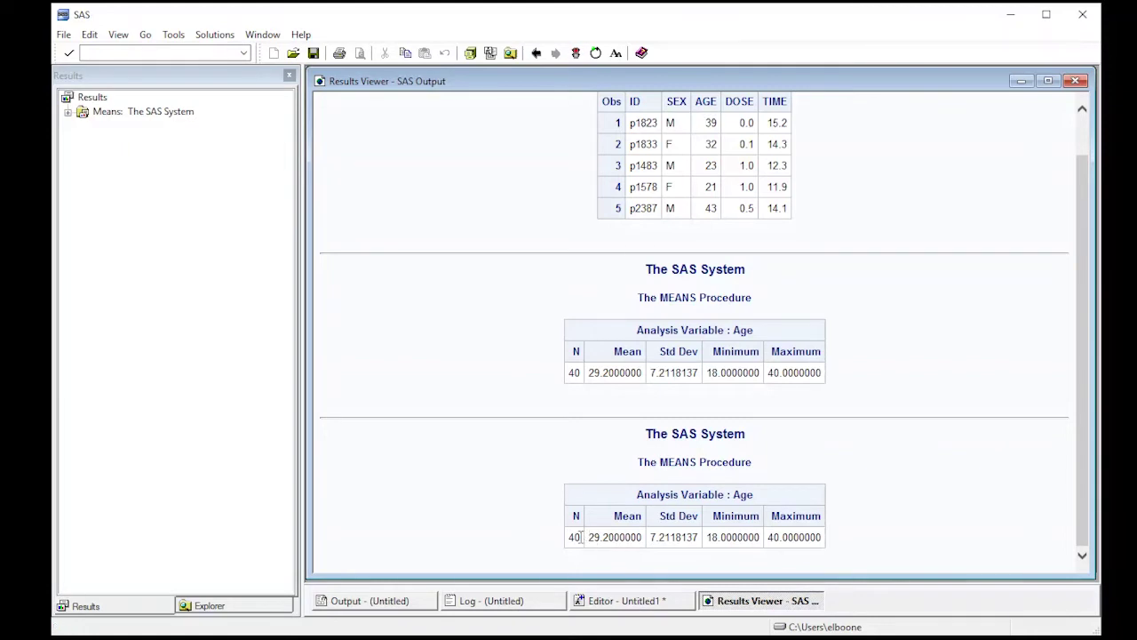
double_click(573, 537)
left_click_drag(589, 536, 699, 534)
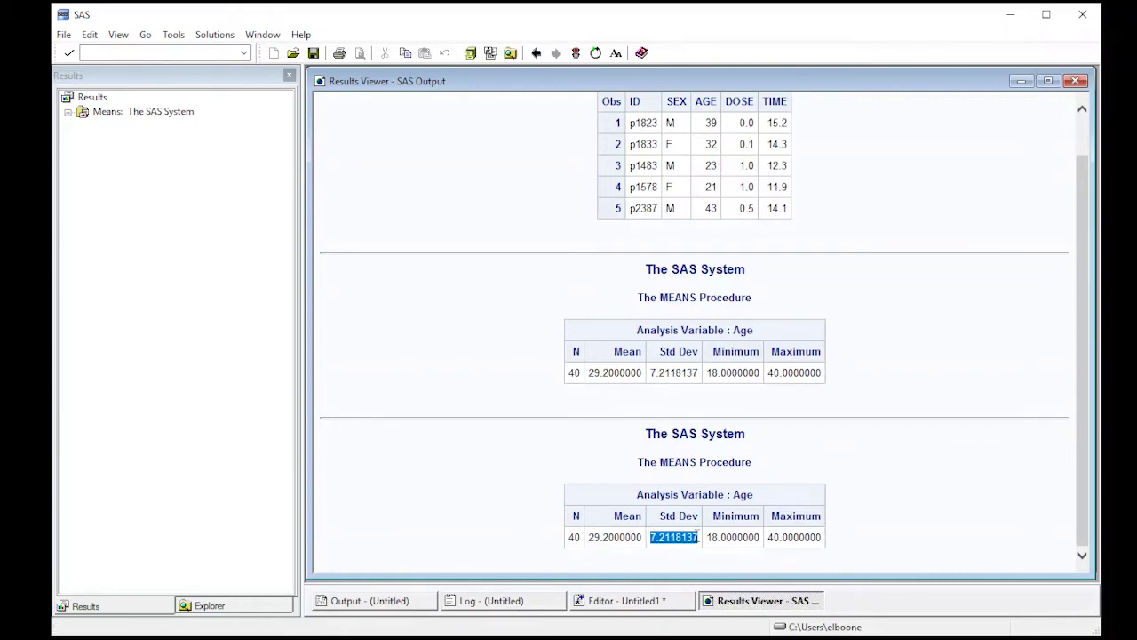
left_click(715, 538)
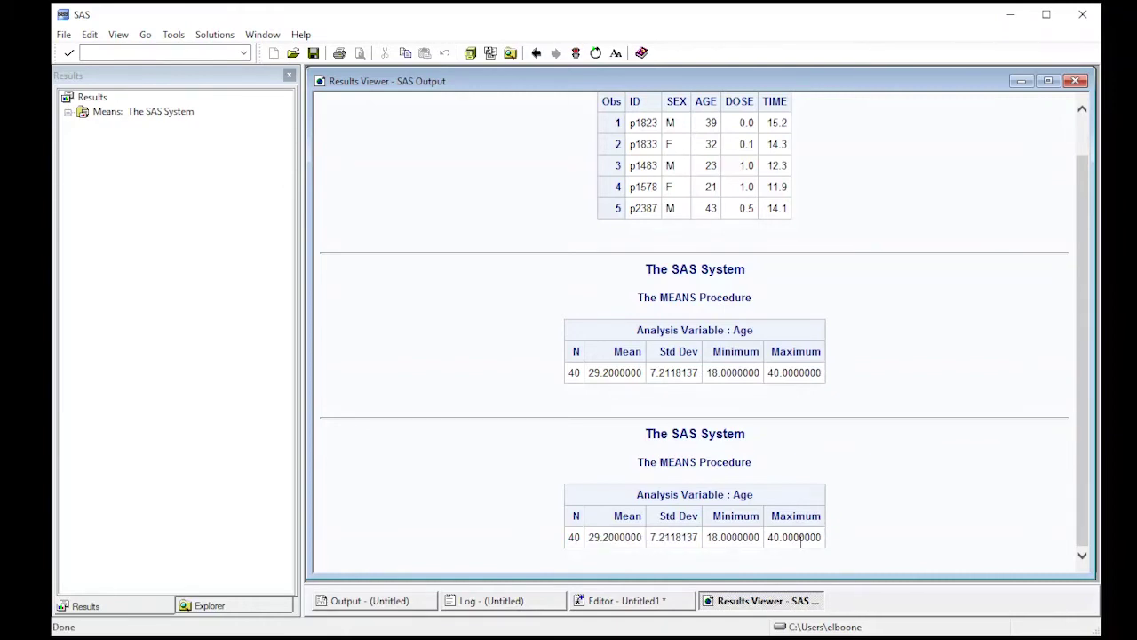
Close the results and add the comment '* For lots of summaries;' below the MEANS step
left_click(1075, 81)
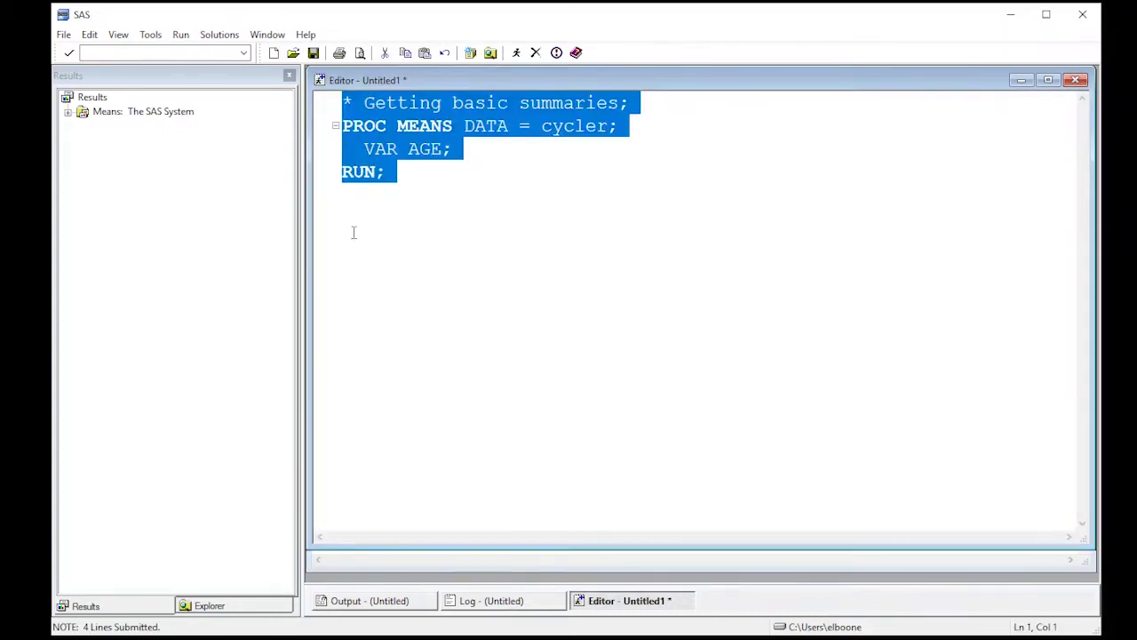
left_click(401, 194)
key("Return")
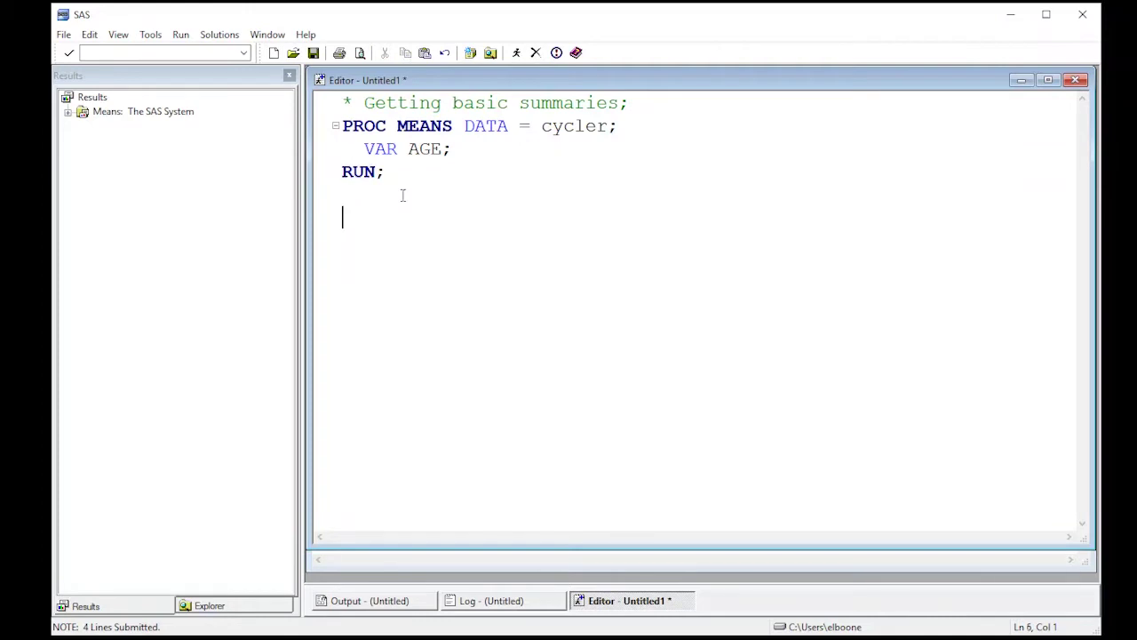
type("* For l")
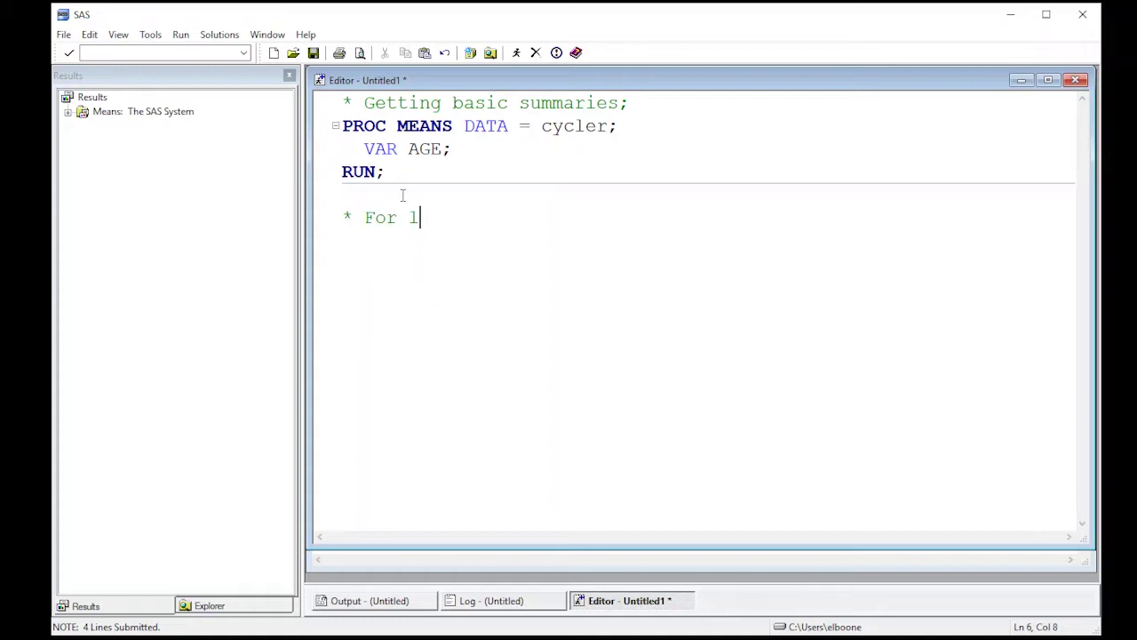
type("ots of summaries;")
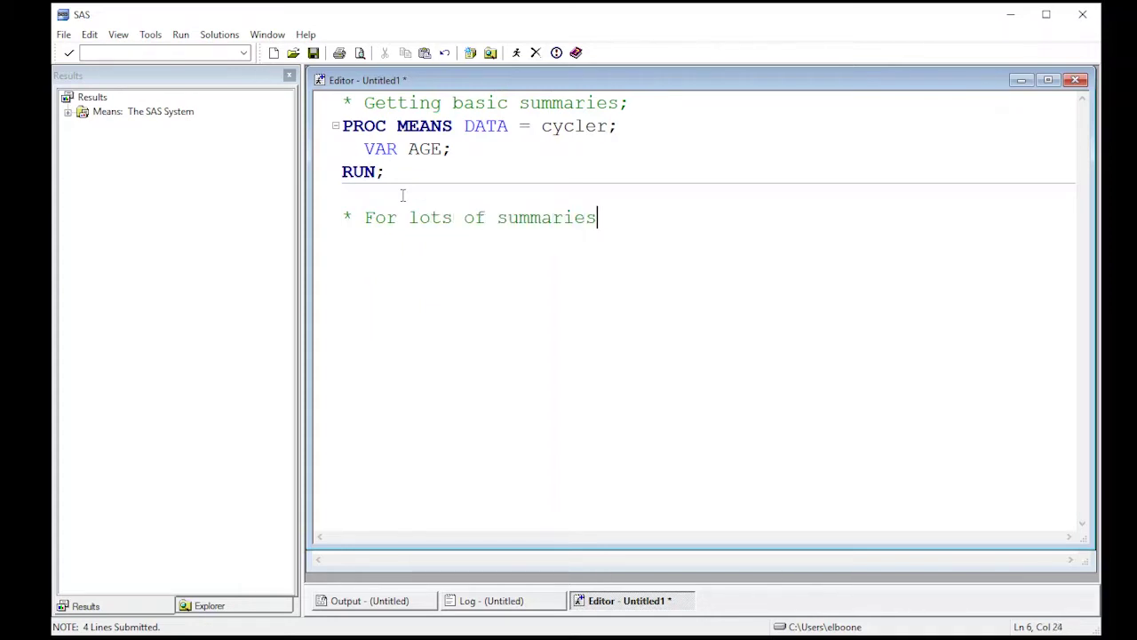
key("Return")
Type 'PROC UNIVARIATE DATA = cycler;', correcting the typos along the way
type("PROC ")
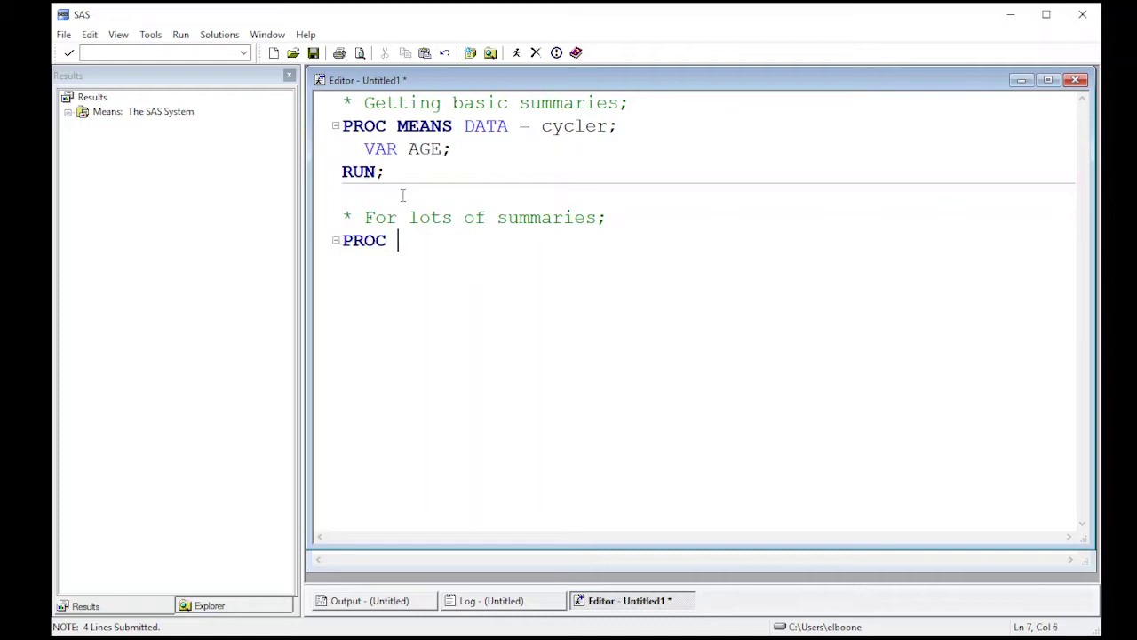
type("UNIVARI")
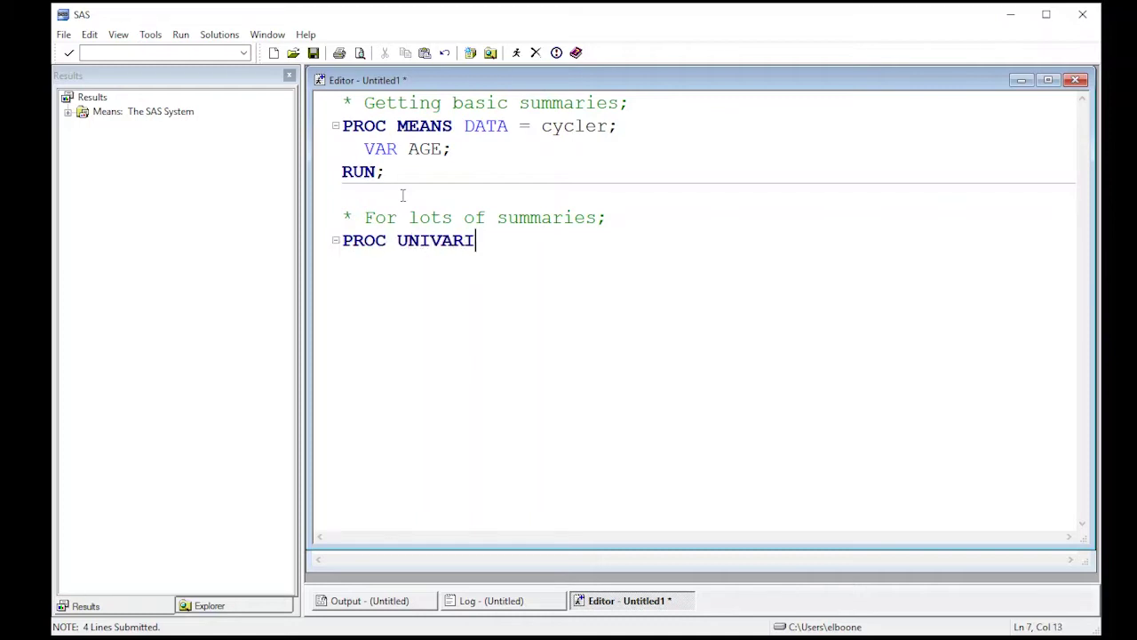
type("ATE DATAT")
key("BackSpace")
type("=")
key("BackSpace")
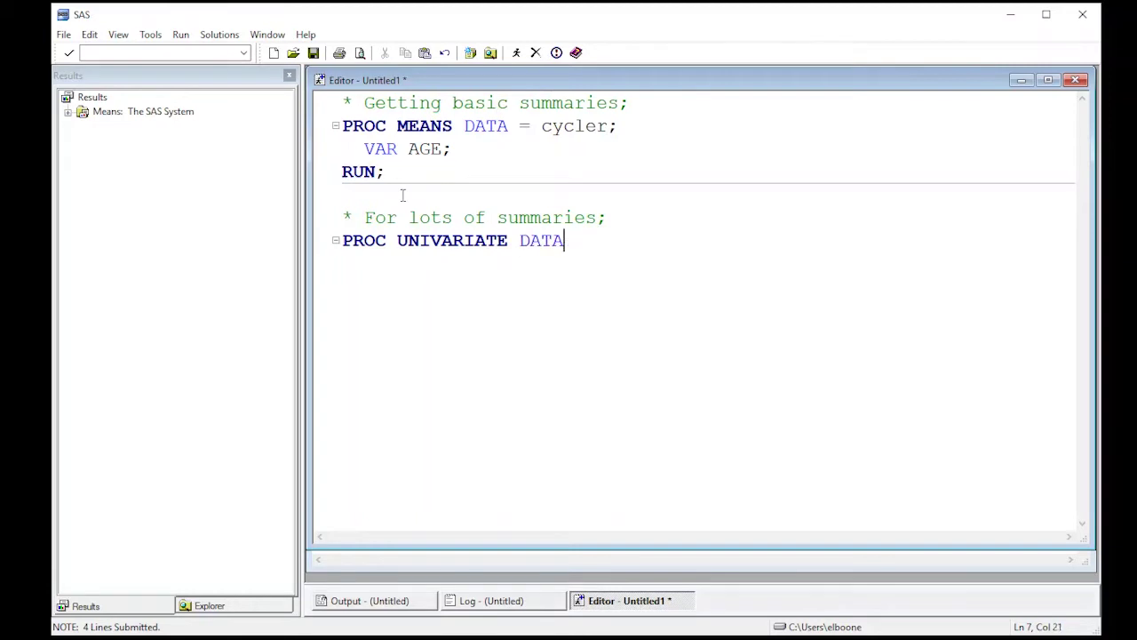
type("= cylcer")
key("BackSpace")
key("BackSpace")
key("BackSpace")
type("ler;")
key("Return")
Add 'VAR age;' and an unindented 'RUN;', then select the UNIVARIATE block
type("VAR AGE")
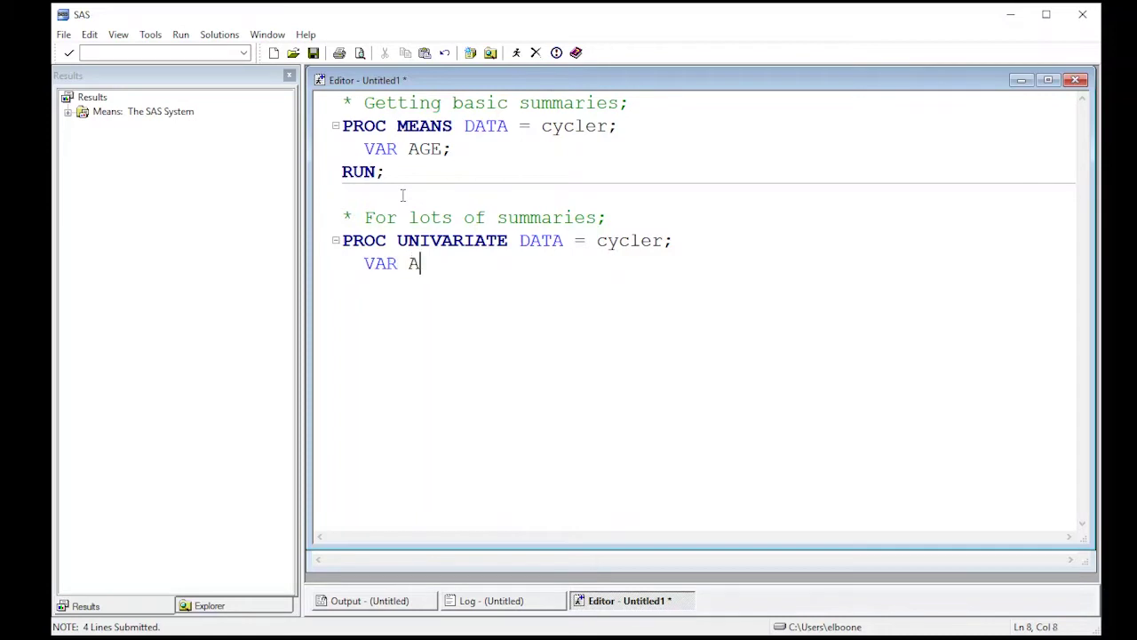
key("BackSpace")
key("BackSpace")
key("BackSpace")
type("age;")
key("Return")
key("BackSpace")
key("BackSpace")
type("RUN;")
key("Return")
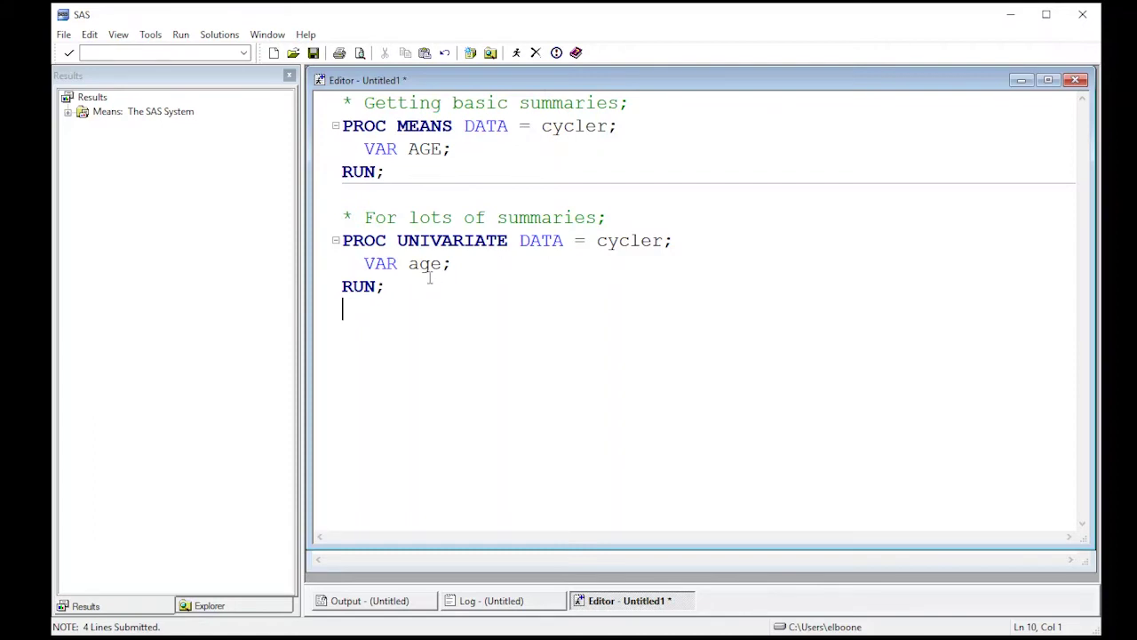
left_click_drag(400, 314, 332, 231)
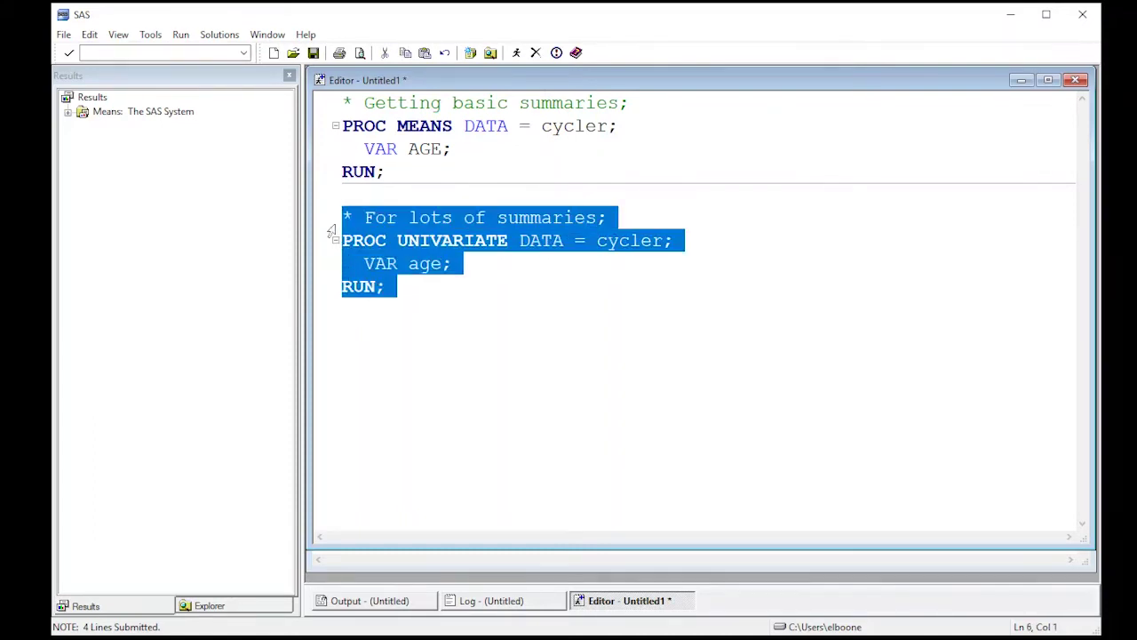
Submit the selected UNIVARIATE block and scroll through the Age moments, quantiles and extremes output
left_click(516, 53)
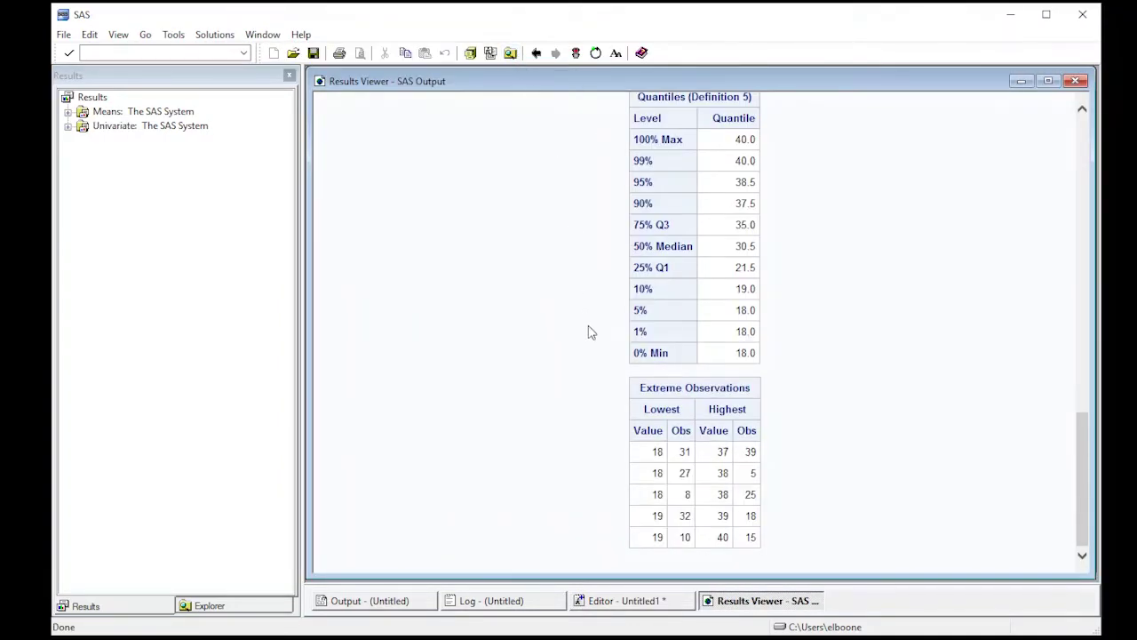
scroll(569, 367, "up", 4)
scroll(569, 368, "up", 9)
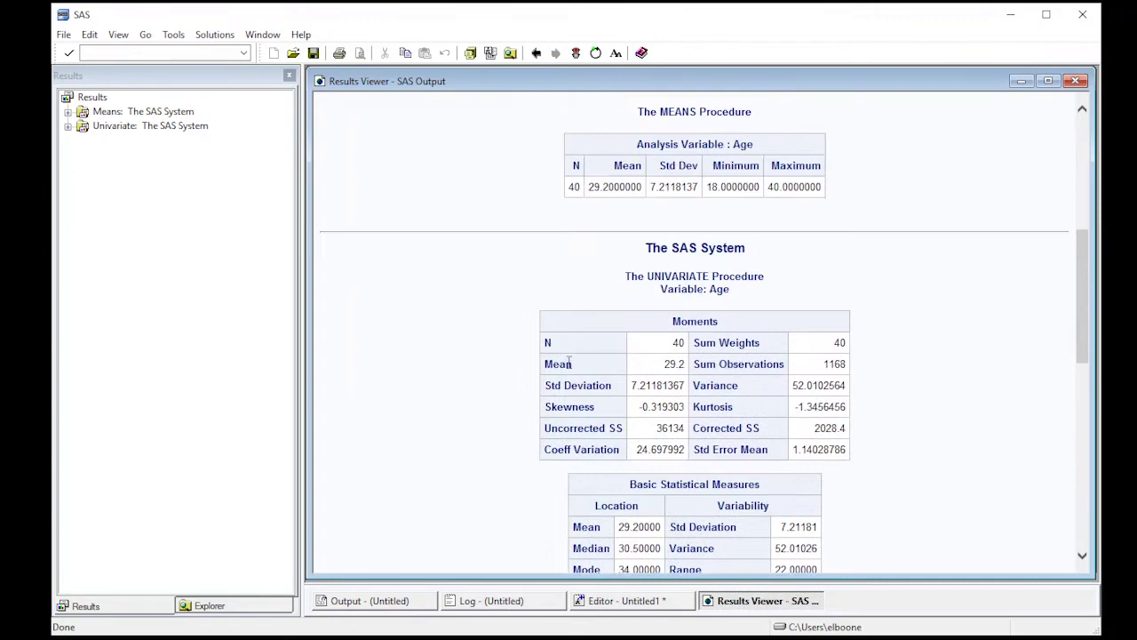
scroll(569, 368, "down", 5)
scroll(569, 368, "down", 8)
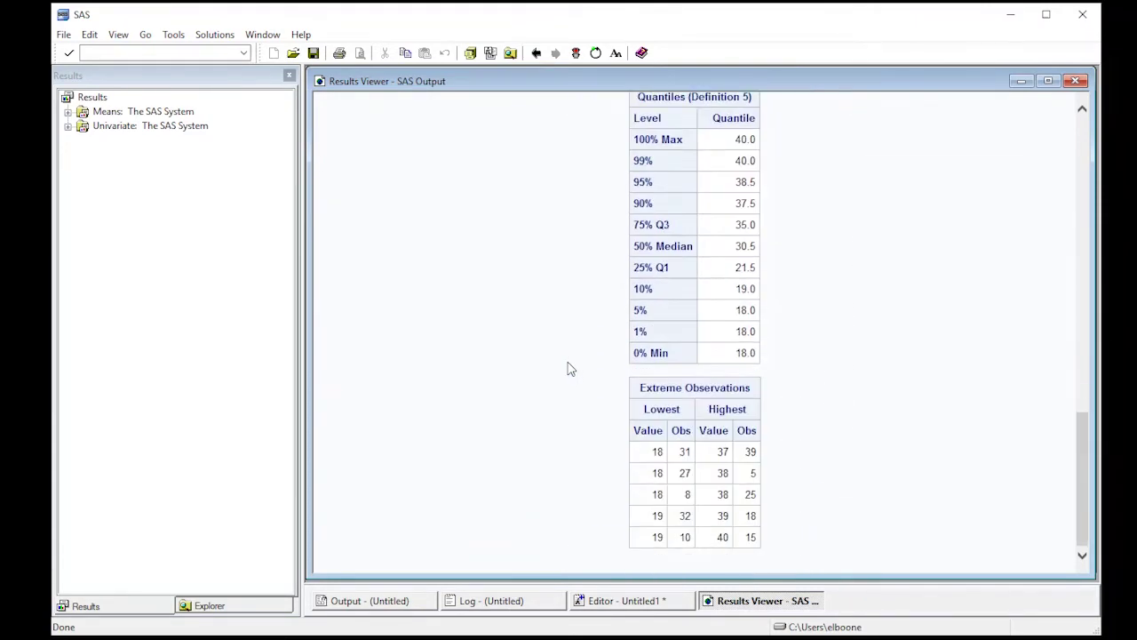
scroll(569, 368, "up", 9)
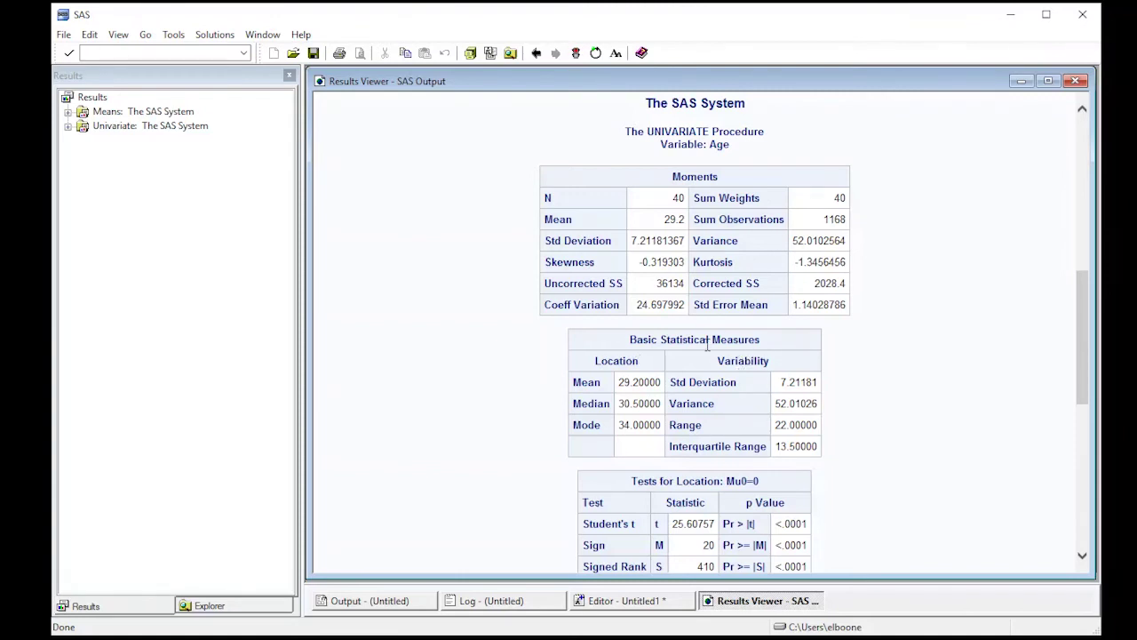
scroll(693, 343, "down", 3)
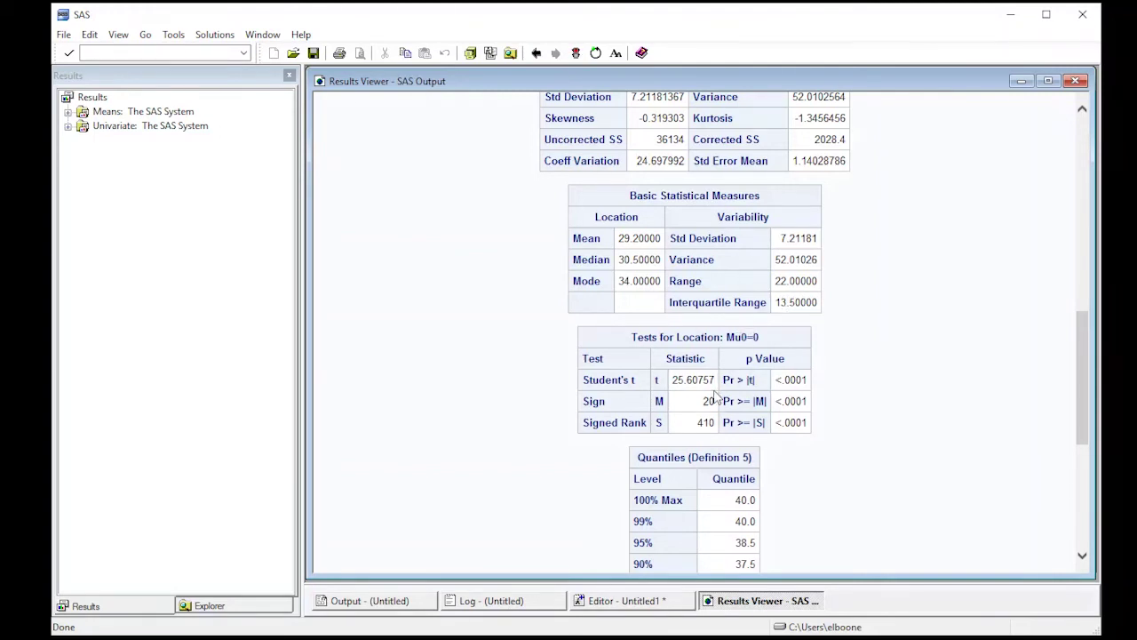
scroll(716, 395, "down", 5)
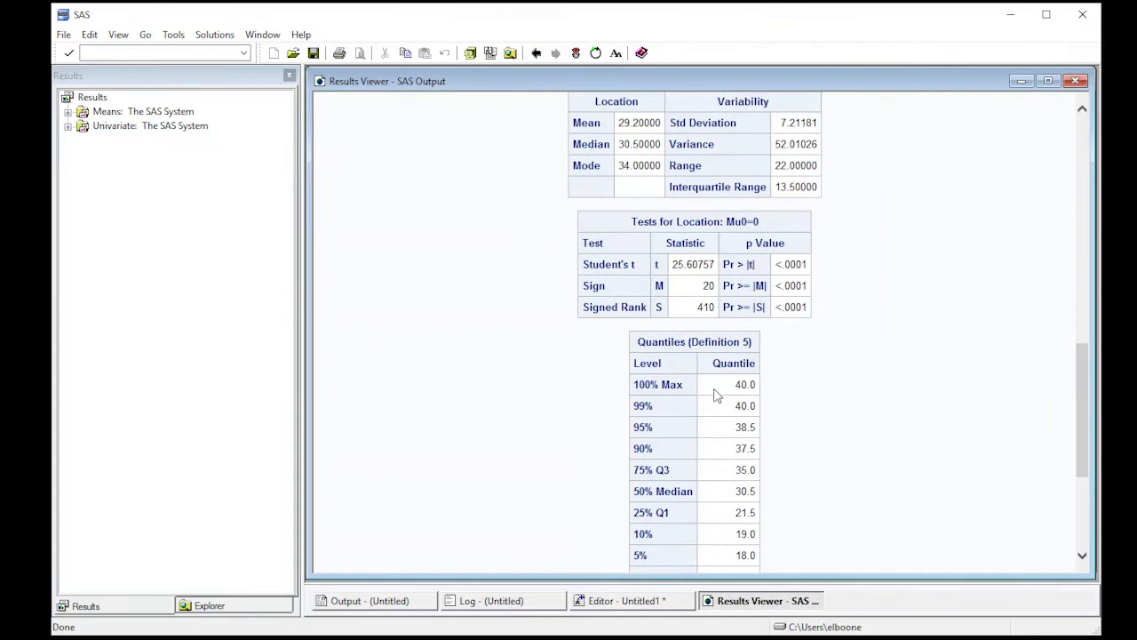
scroll(716, 396, "up", 1)
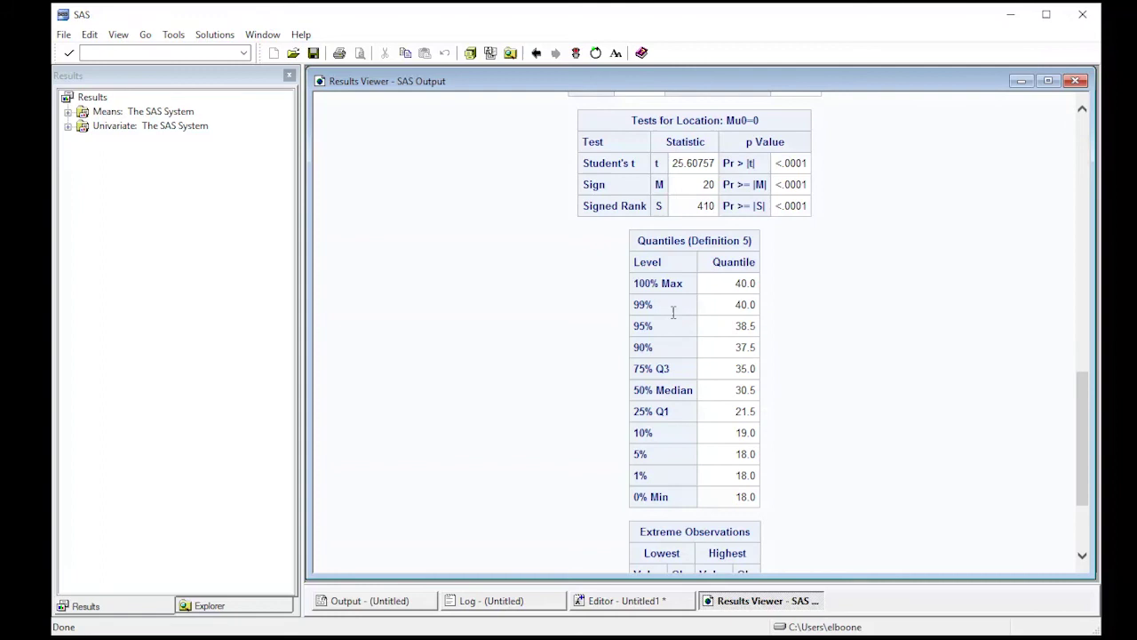
scroll(672, 311, "up", 2)
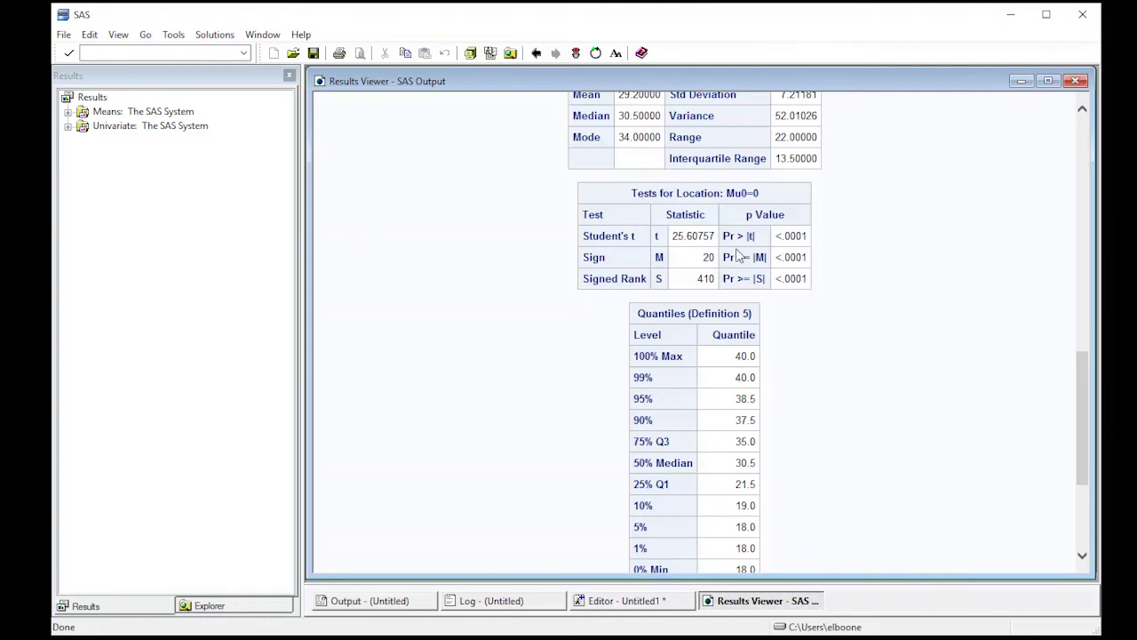
left_click_drag(777, 236, 805, 244)
left_click(724, 193)
left_click_drag(724, 193, 760, 192)
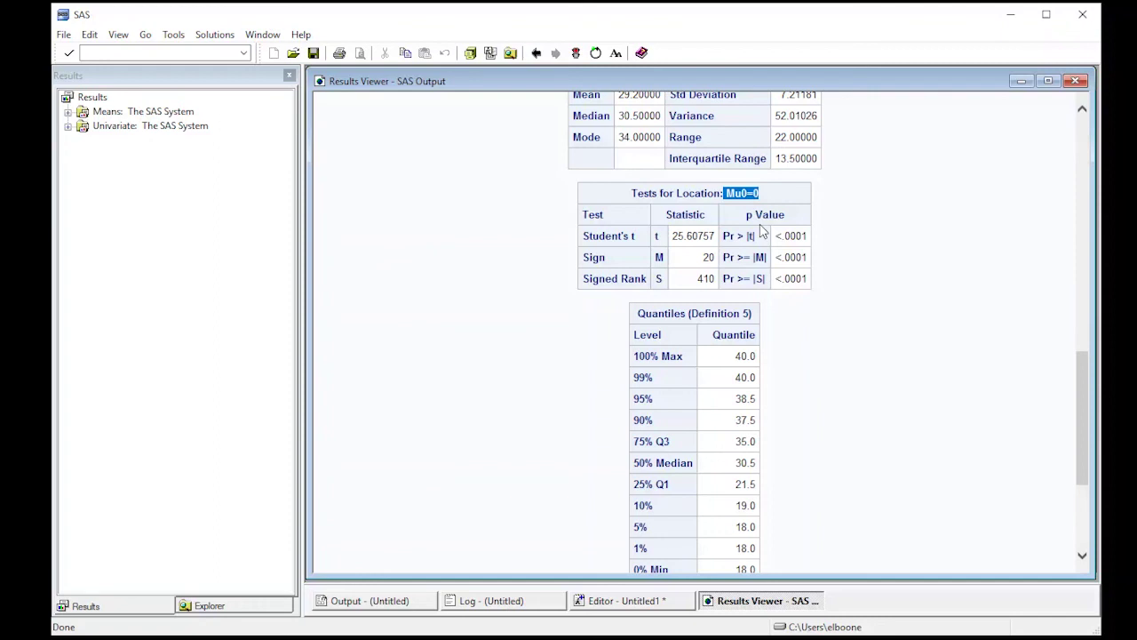